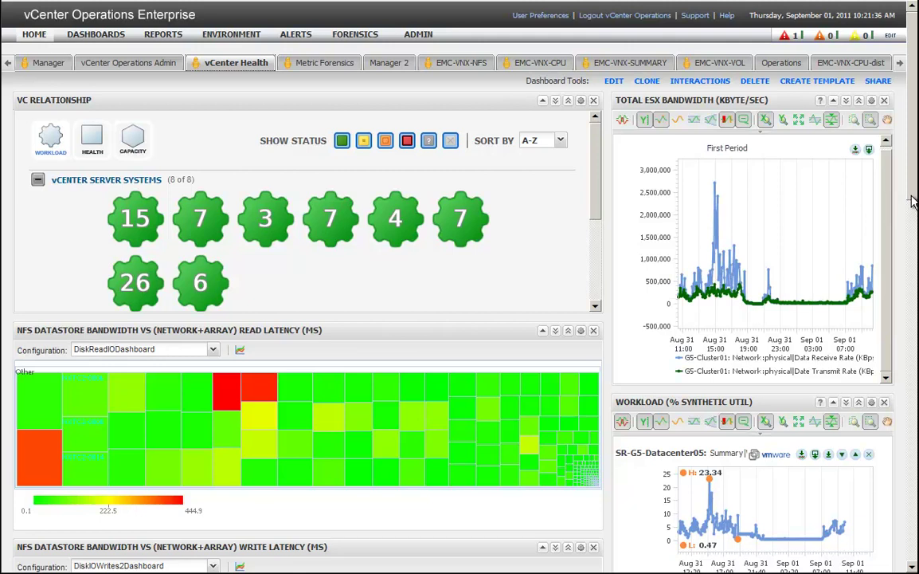
# Move the Workload widget to the left column, set its range to Last 7 days, then move it back right
pyautogui.moveTo(914, 213); pyautogui.dragTo(913, 243)
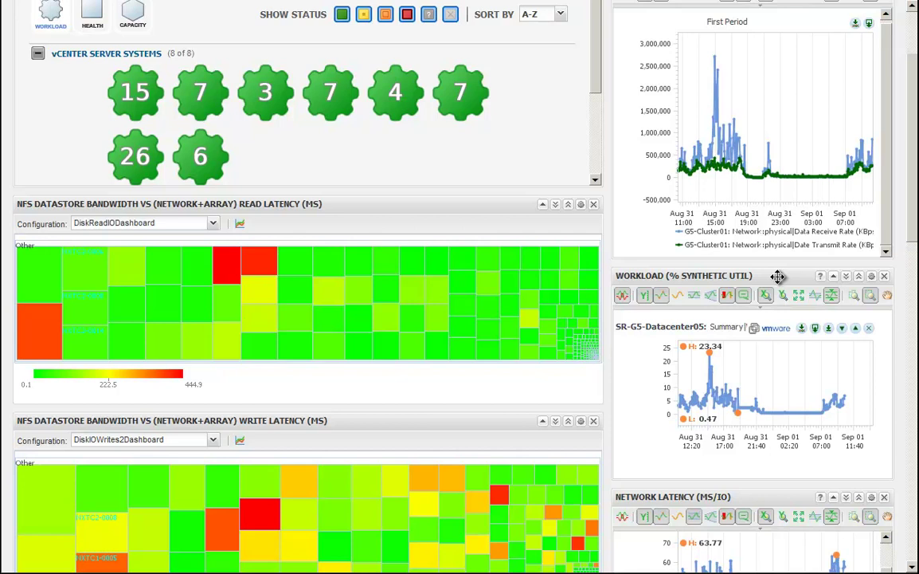
pyautogui.moveTo(778, 277); pyautogui.dragTo(509, 234)
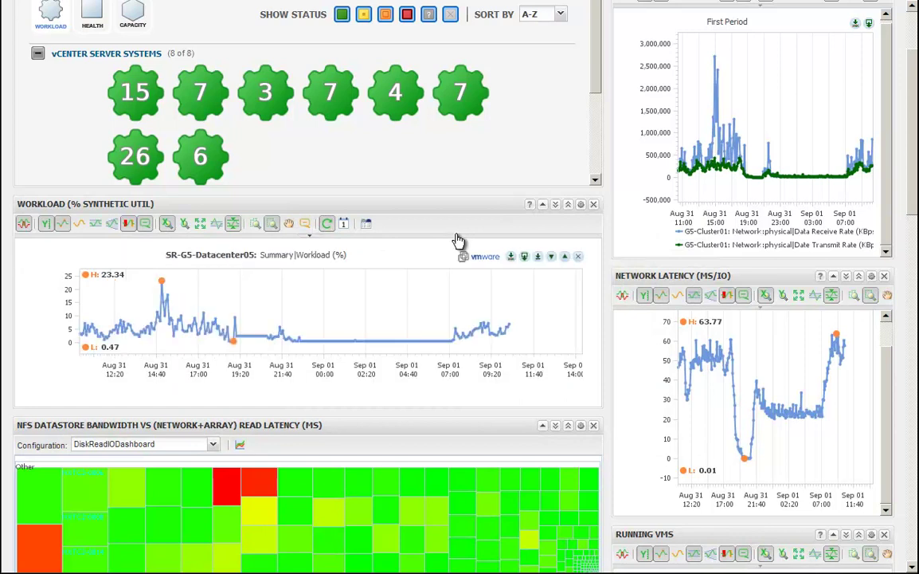
pyautogui.click(345, 226)
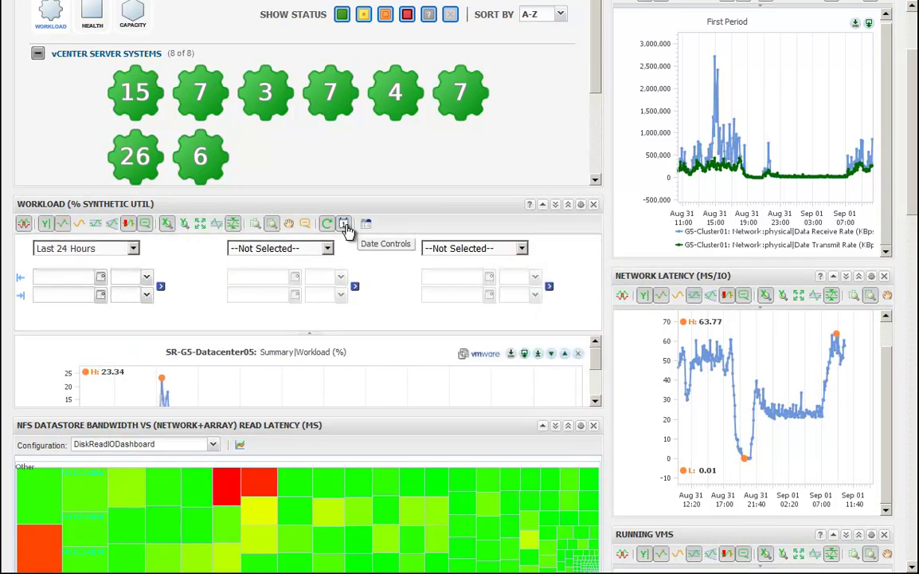
pyautogui.click(134, 248)
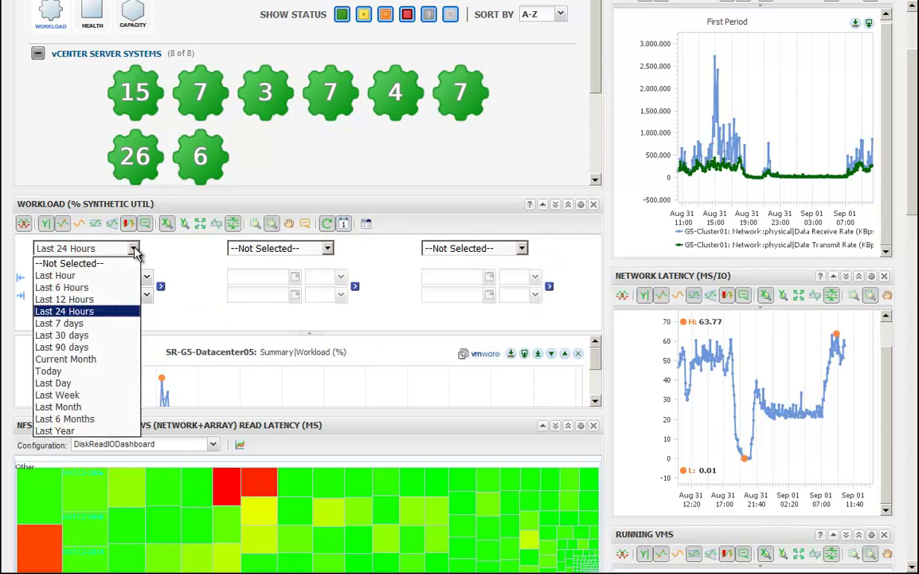
pyautogui.click(106, 328)
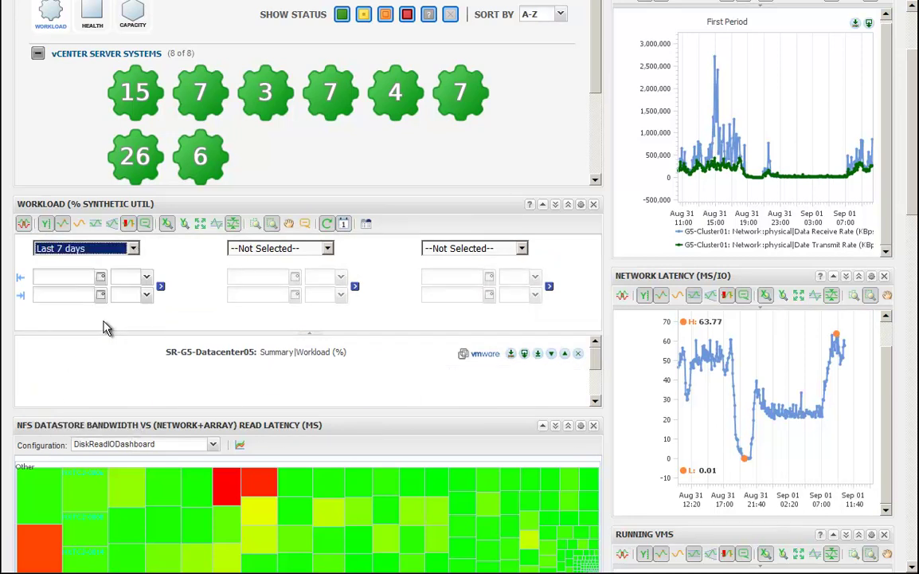
pyautogui.click(160, 285)
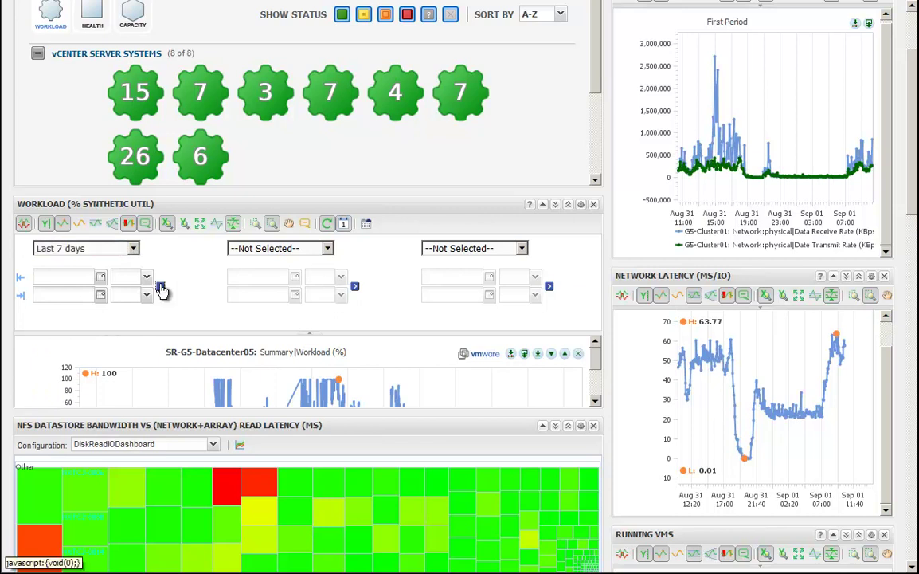
pyautogui.click(346, 225)
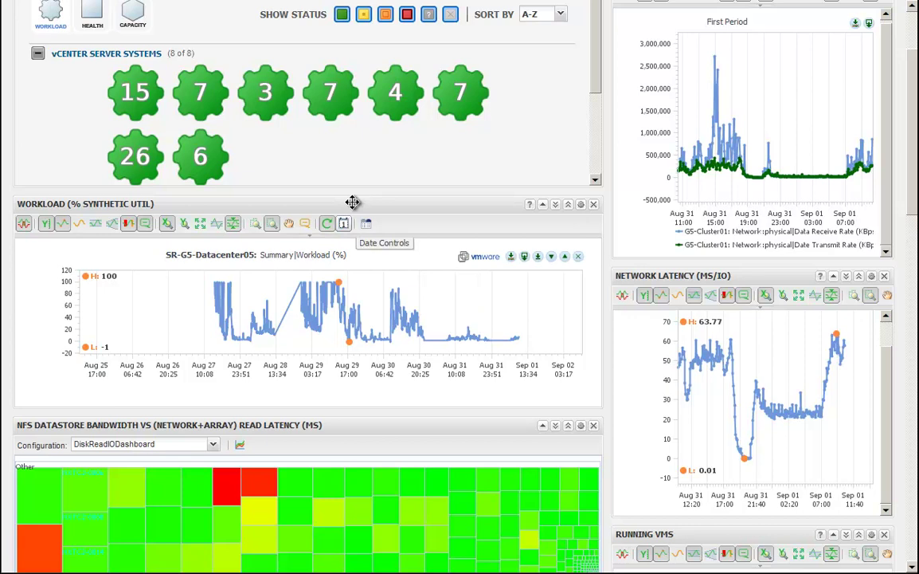
pyautogui.moveTo(353, 203); pyautogui.dragTo(661, 269)
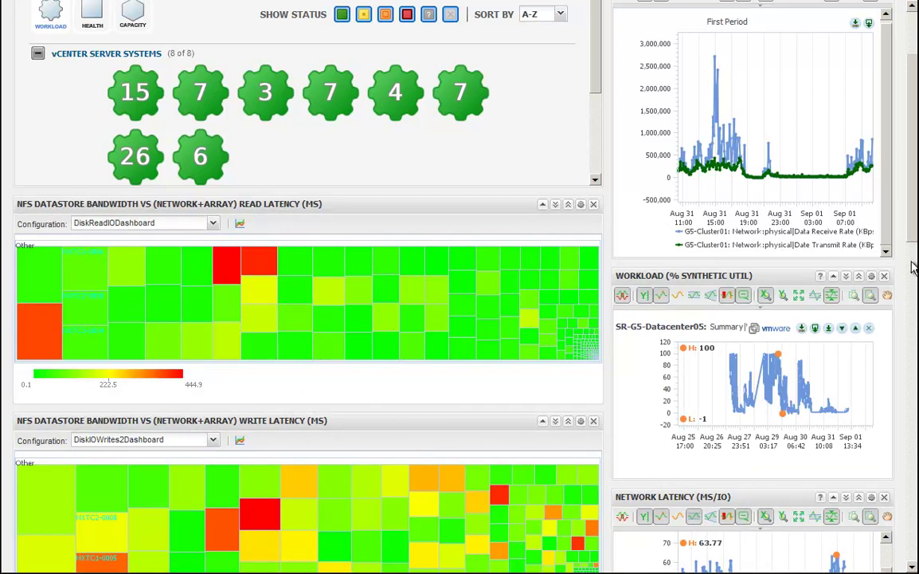
# Load the hosts under the vCenter with workload 26 and scroll VC Relationship to the 56 ESX hosts
pyautogui.scroll(-6, 914, 267)
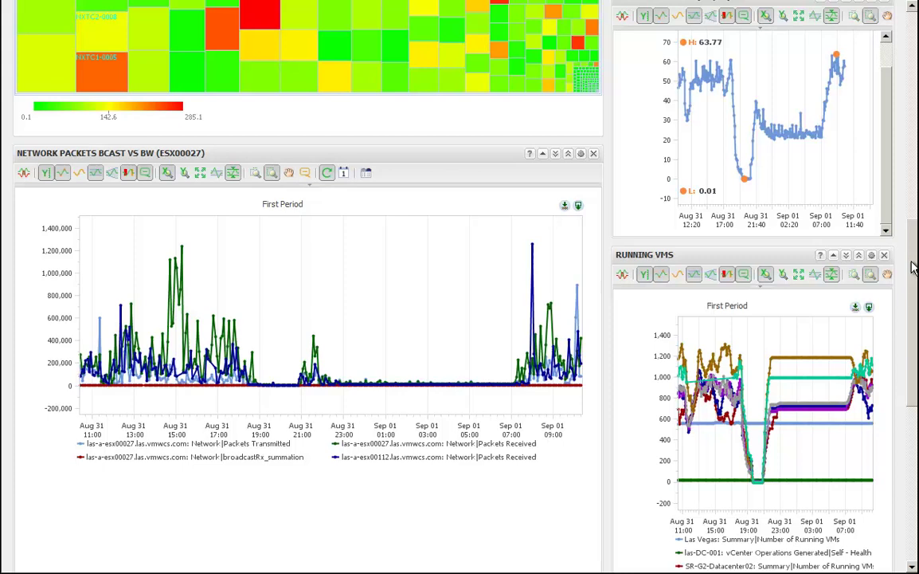
pyautogui.moveTo(914, 252); pyautogui.dragTo(916, 49)
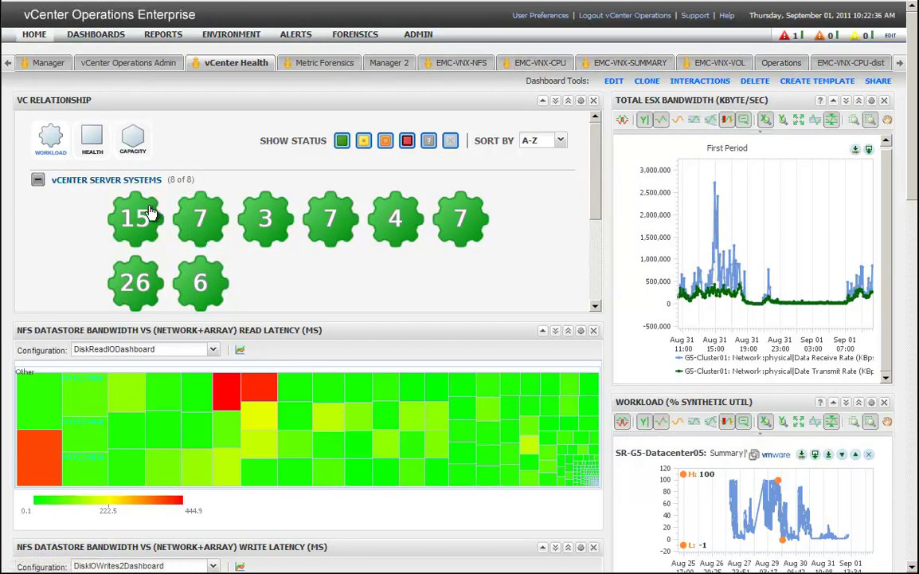
pyautogui.moveTo(142, 280)
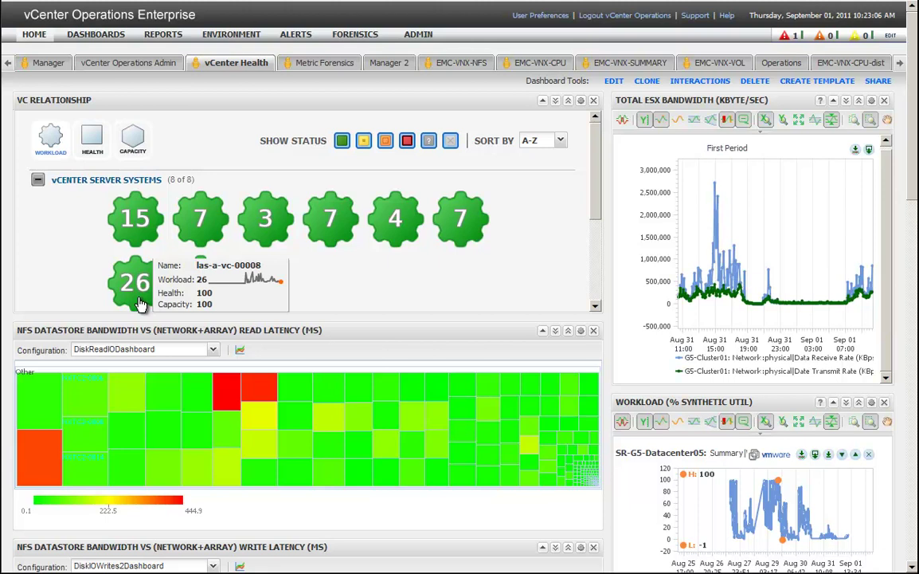
pyautogui.click(140, 304)
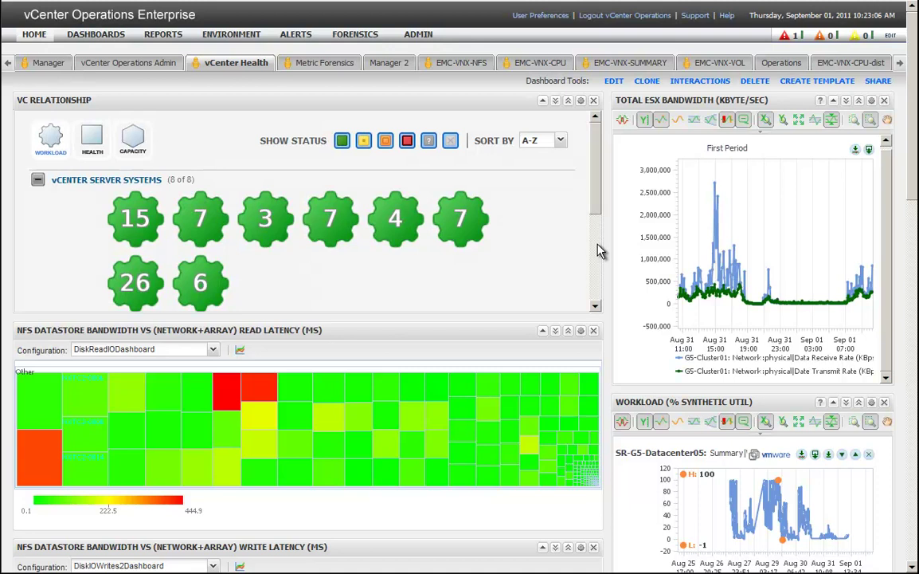
pyautogui.scroll(-3, 566, 255)
pyautogui.moveTo(376, 251)
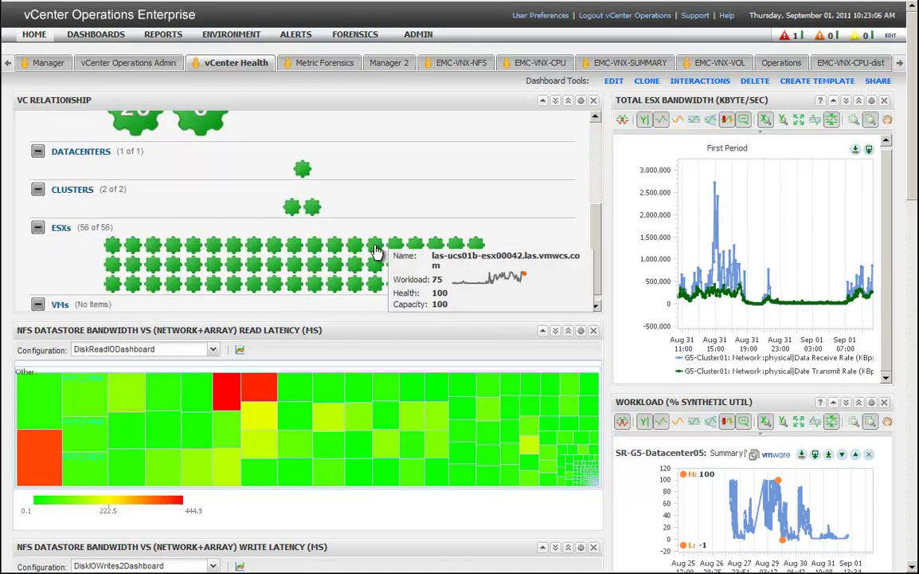
# Open host las-ucs01b-esx00042's Resource Detail page and set the graph's start and end dates from the calendars
pyautogui.doubleClick(376, 251)
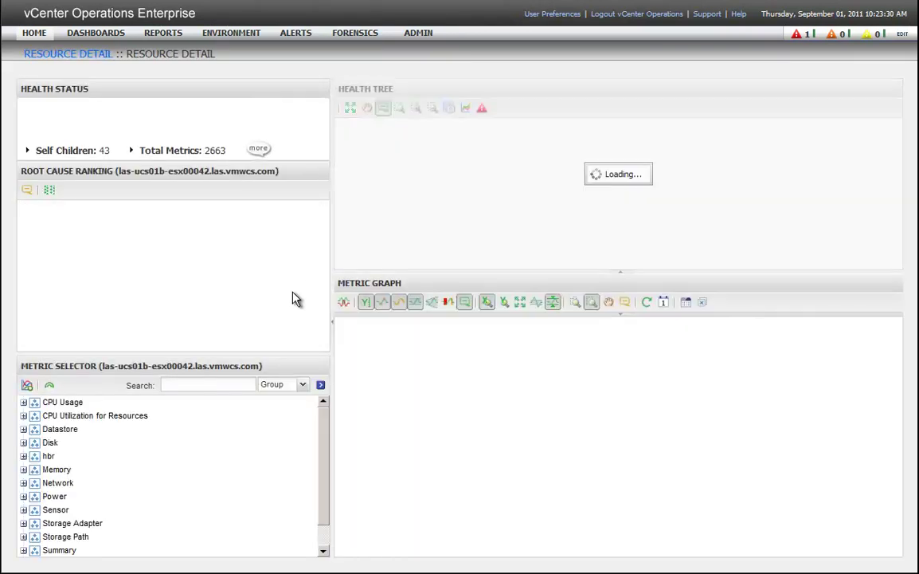
pyautogui.click(664, 303)
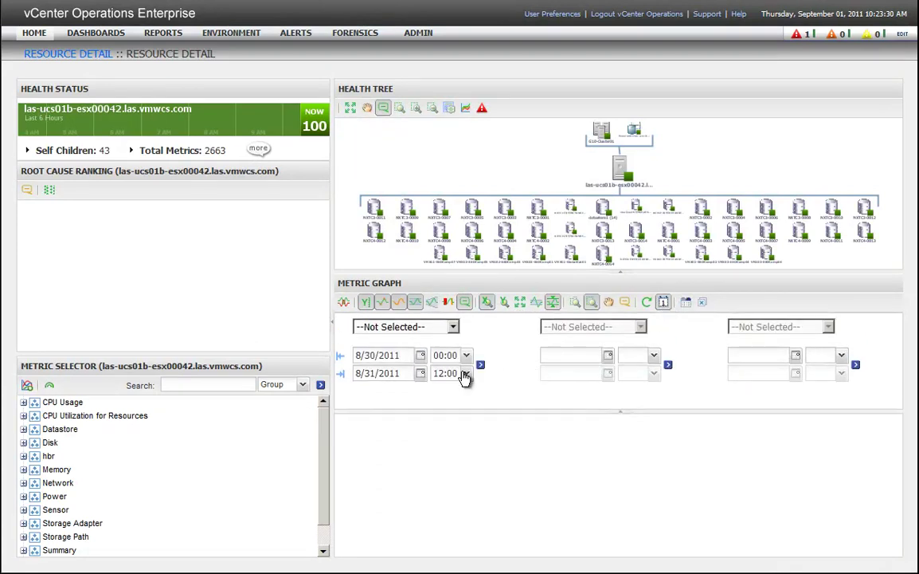
pyautogui.click(420, 355)
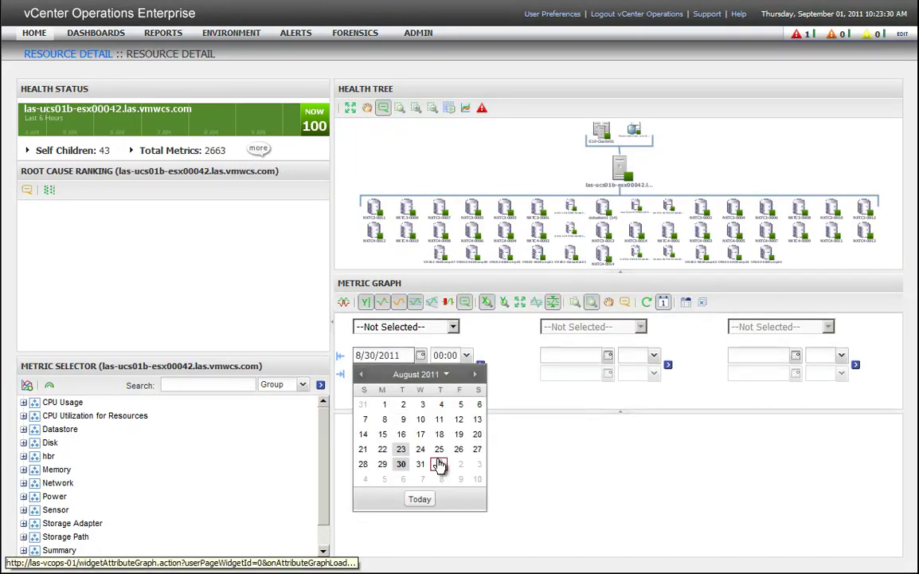
pyautogui.click(364, 464)
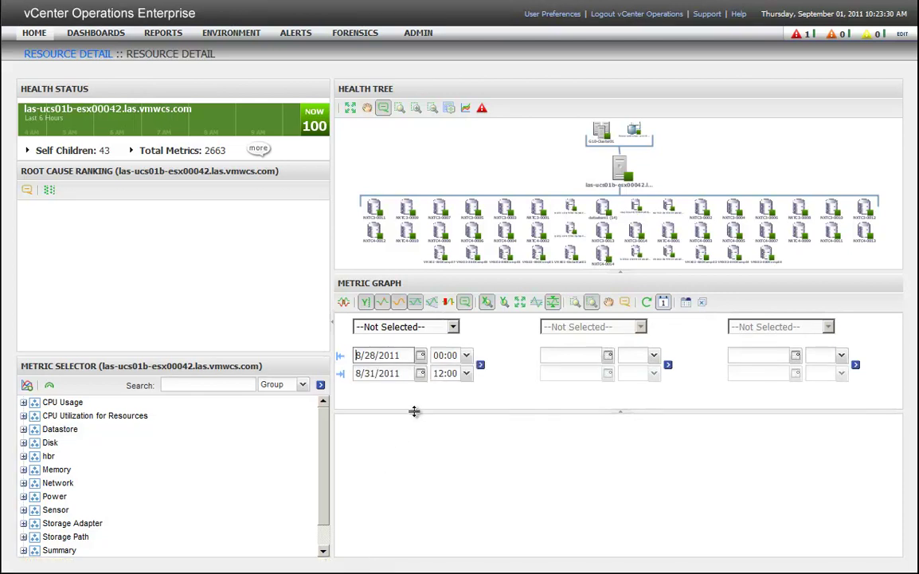
pyautogui.click(420, 372)
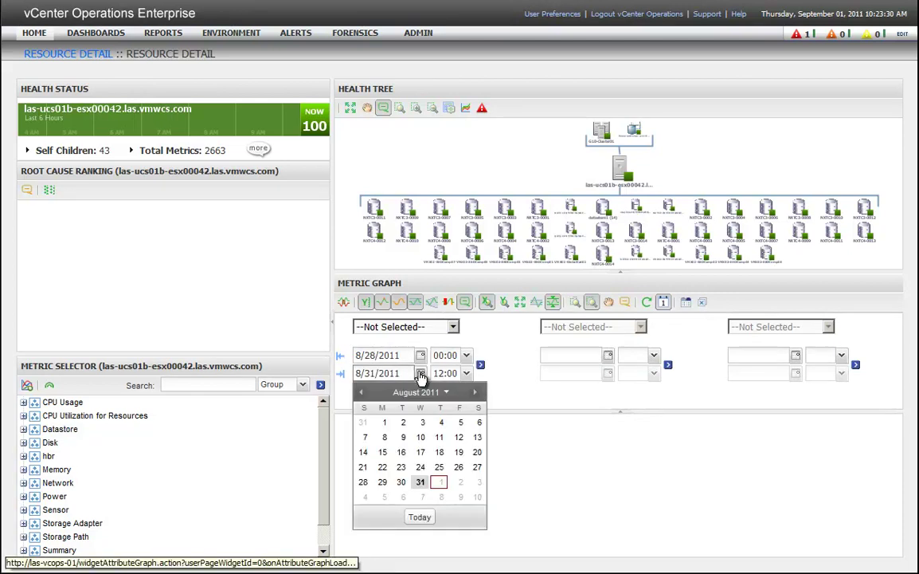
pyautogui.click(384, 481)
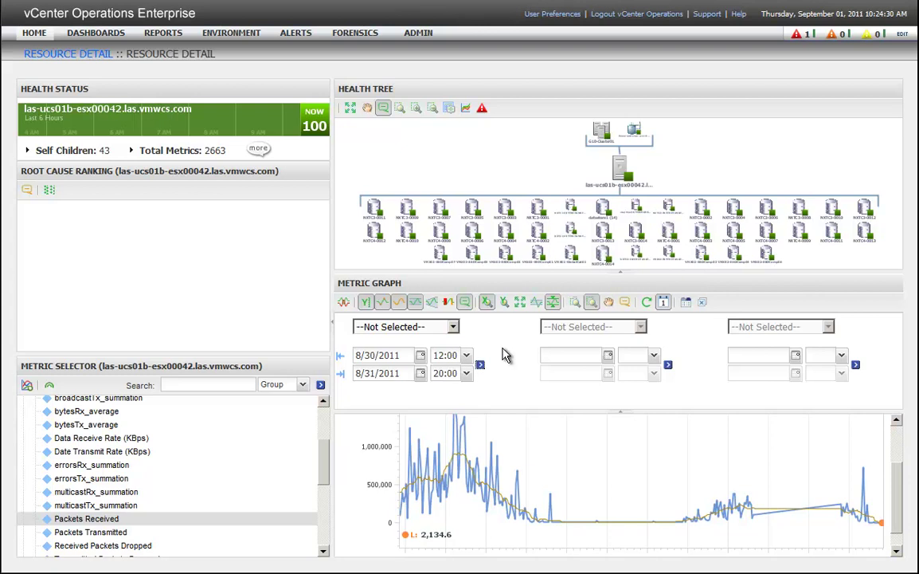
# Add host esx00037's Packets Received and Packets Transmitted to the graph alongside esx00042's Packets Received
pyautogui.click(608, 143)
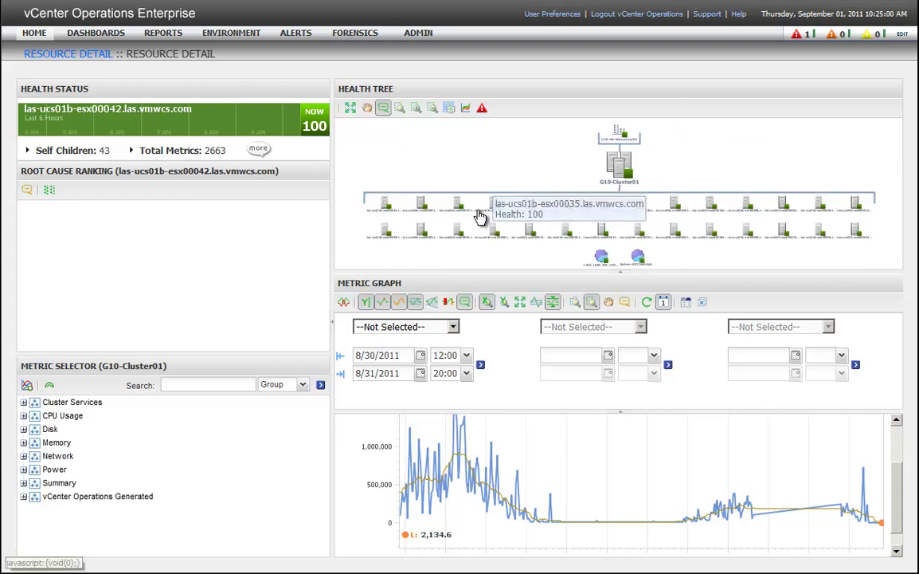
pyautogui.click(461, 209)
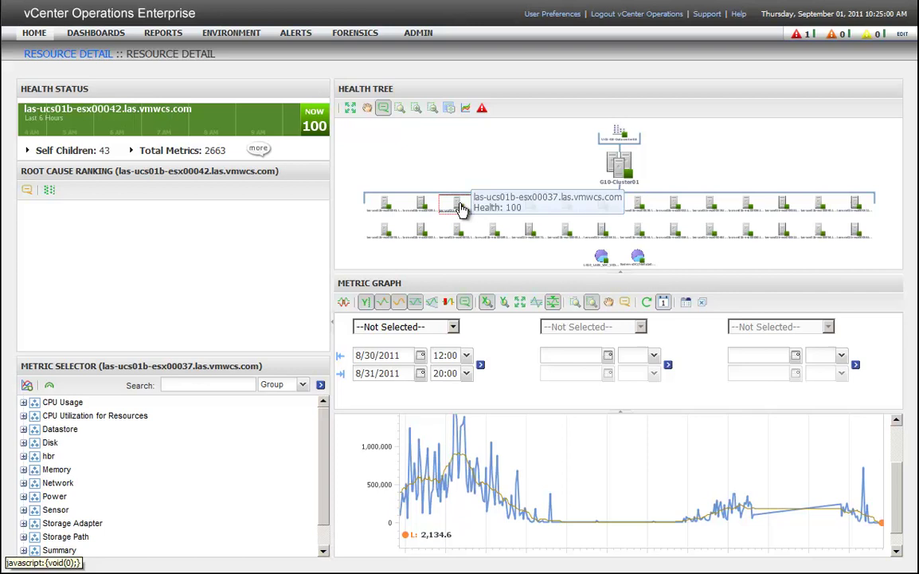
pyautogui.click(24, 482)
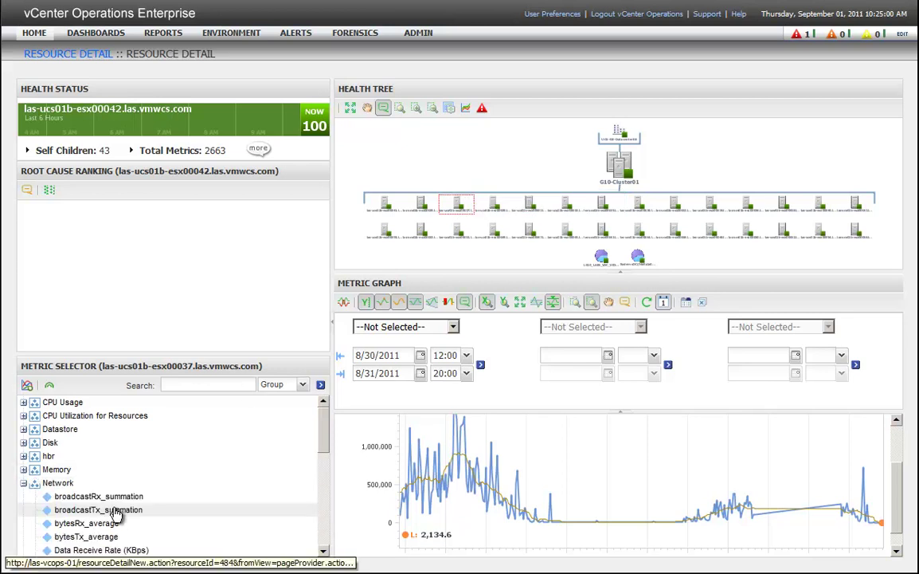
pyautogui.click(325, 474)
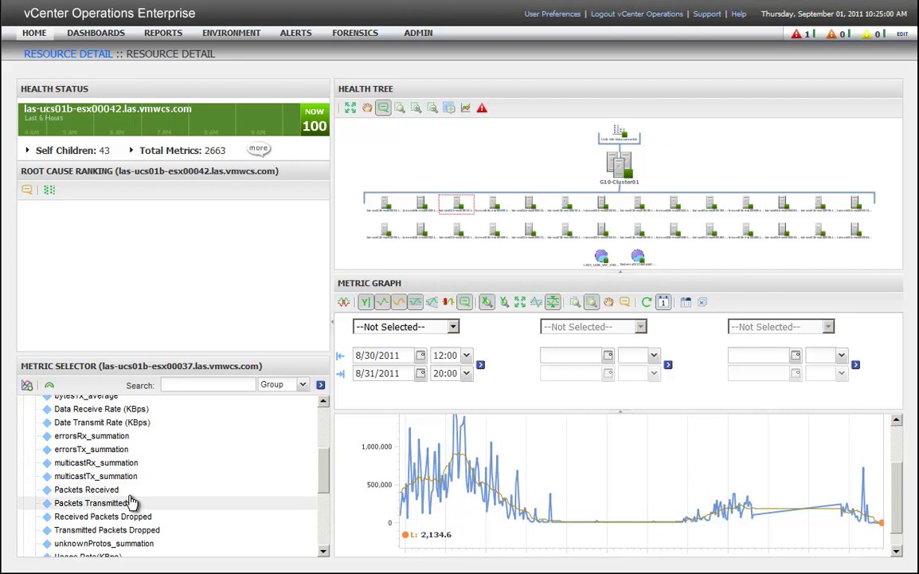
pyautogui.doubleClick(127, 490)
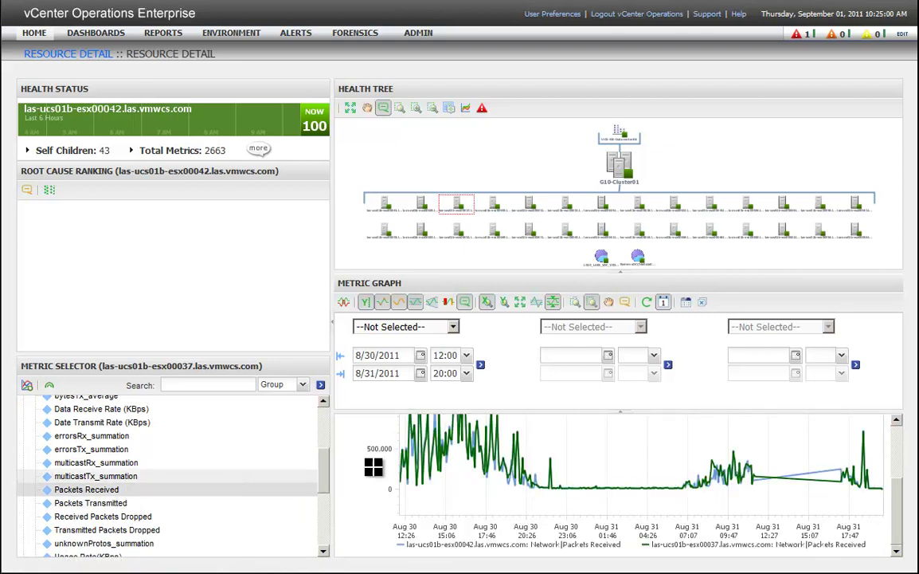
pyautogui.moveTo(898, 505)
pyautogui.mouseDown()
pyautogui.moveTo(905, 460)
pyautogui.moveTo(905, 491)
pyautogui.mouseUp()
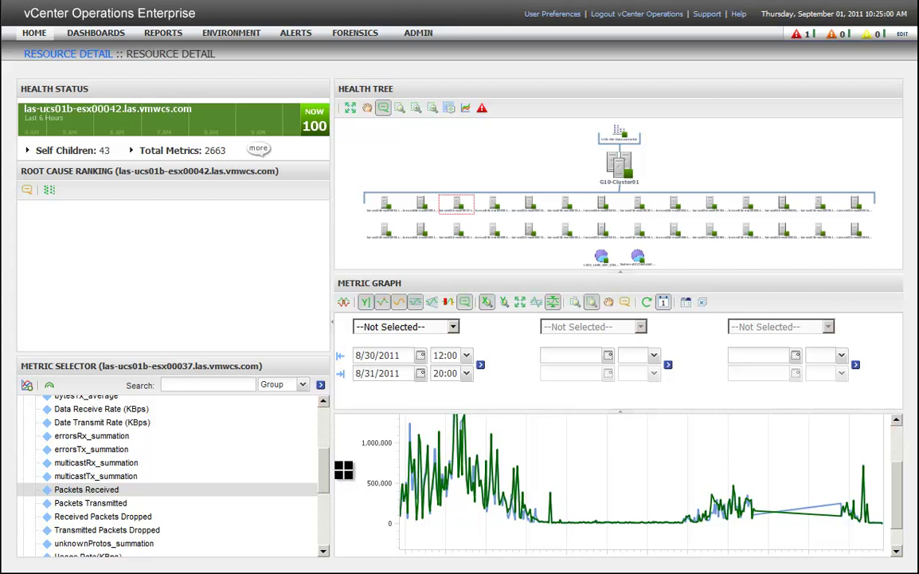
pyautogui.doubleClick(263, 508)
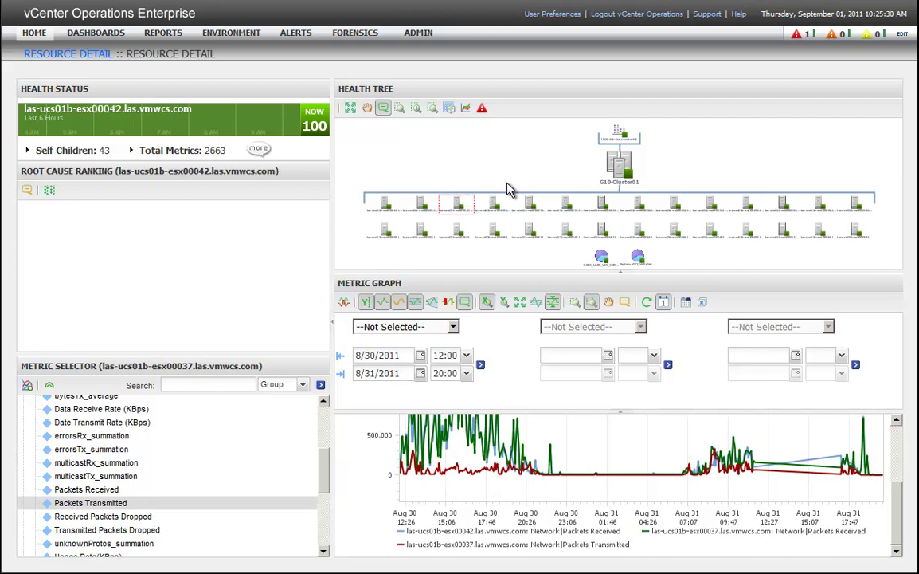
# Plot Packets Transmitted for host esx00035 as a fourth series on the metric graph
pyautogui.click(493, 203)
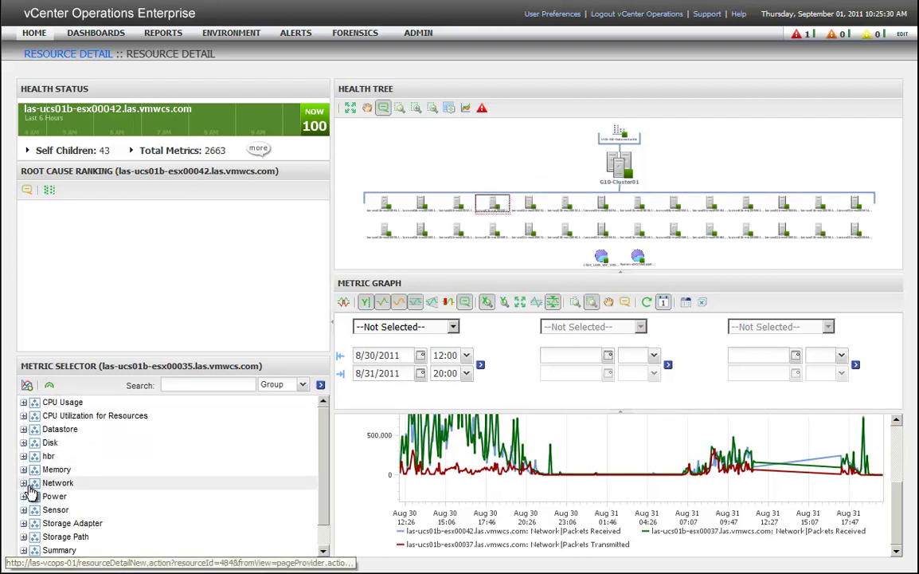
pyautogui.click(24, 483)
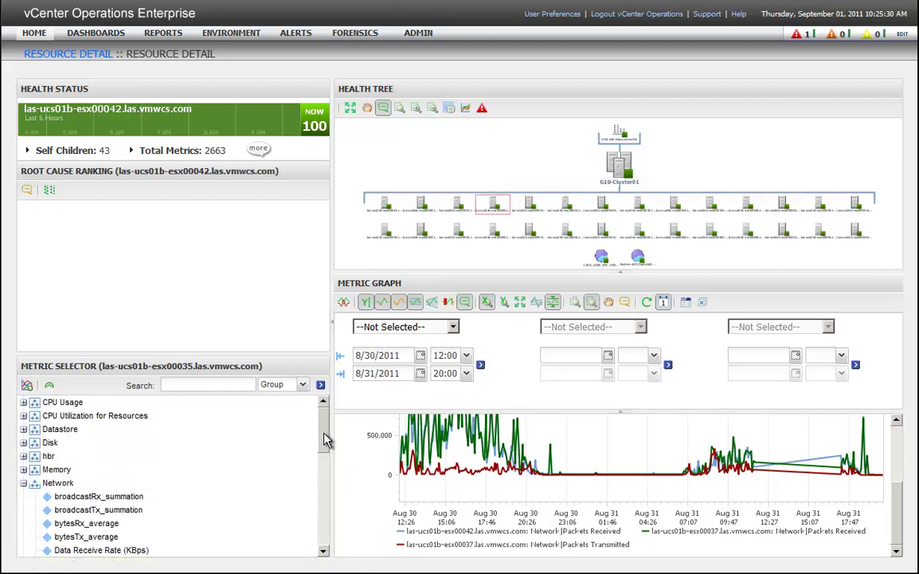
pyautogui.moveTo(327, 451); pyautogui.dragTo(324, 486)
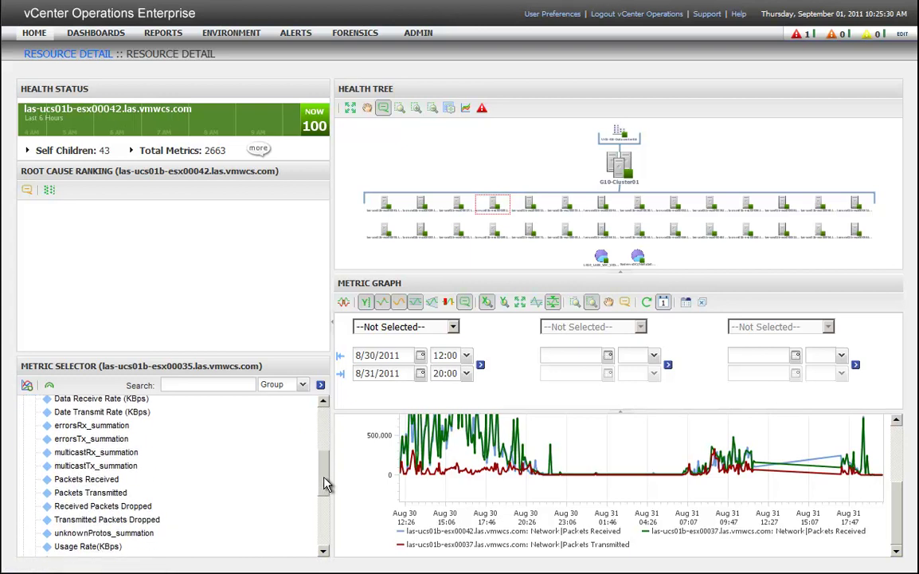
pyautogui.doubleClick(132, 494)
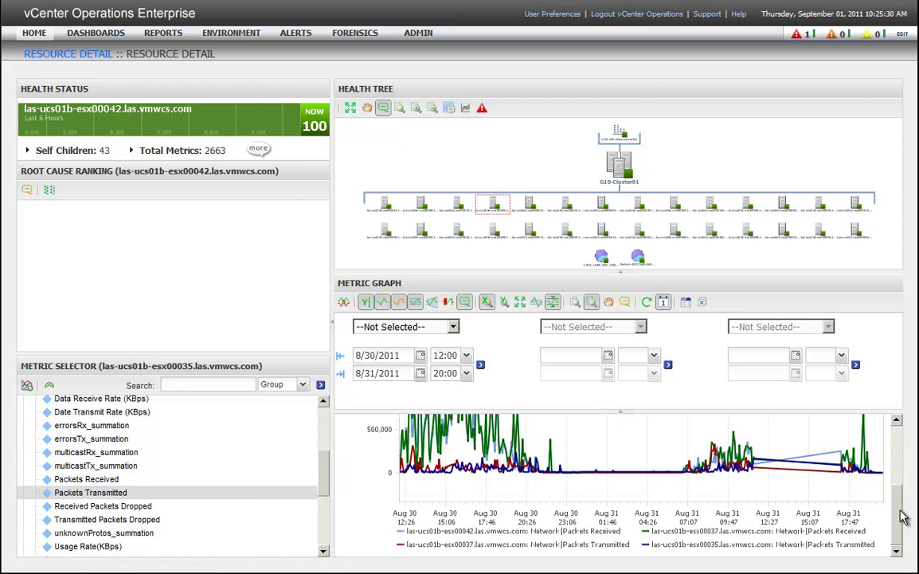
pyautogui.moveTo(901, 512); pyautogui.dragTo(900, 487)
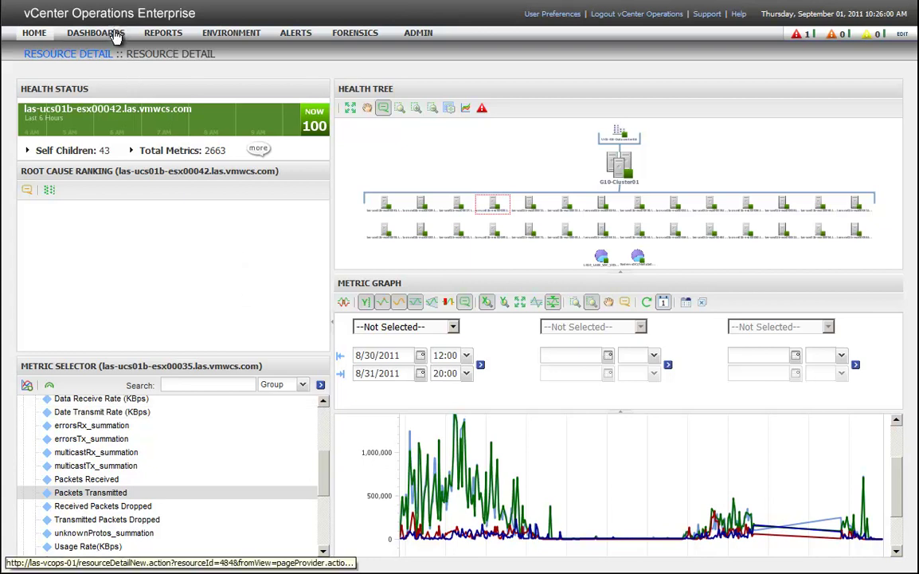
# Switch to the vCenter Health dashboard and scroll down to MGMT-NFS00010's Datastore Minimum Latency charts
pyautogui.moveTo(94, 34)
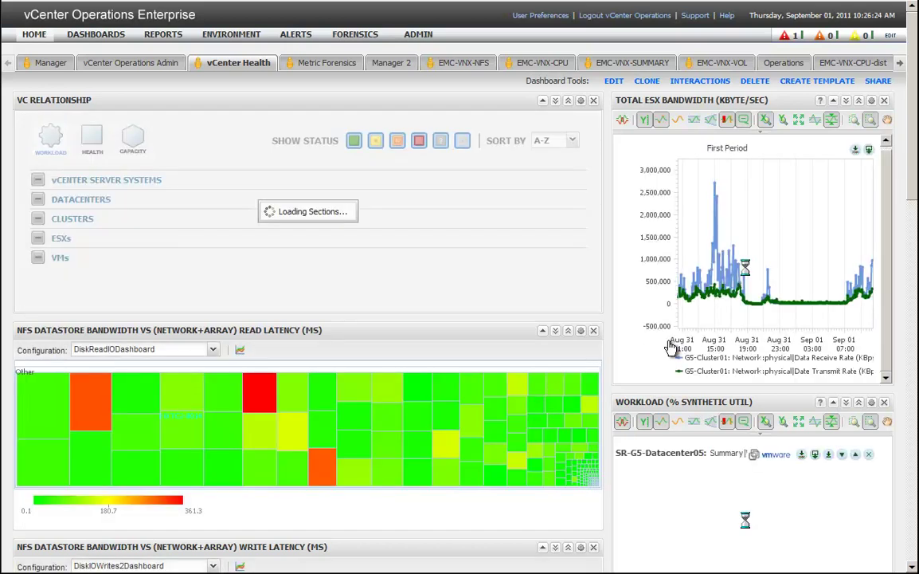
pyautogui.scroll(-3, 913, 275)
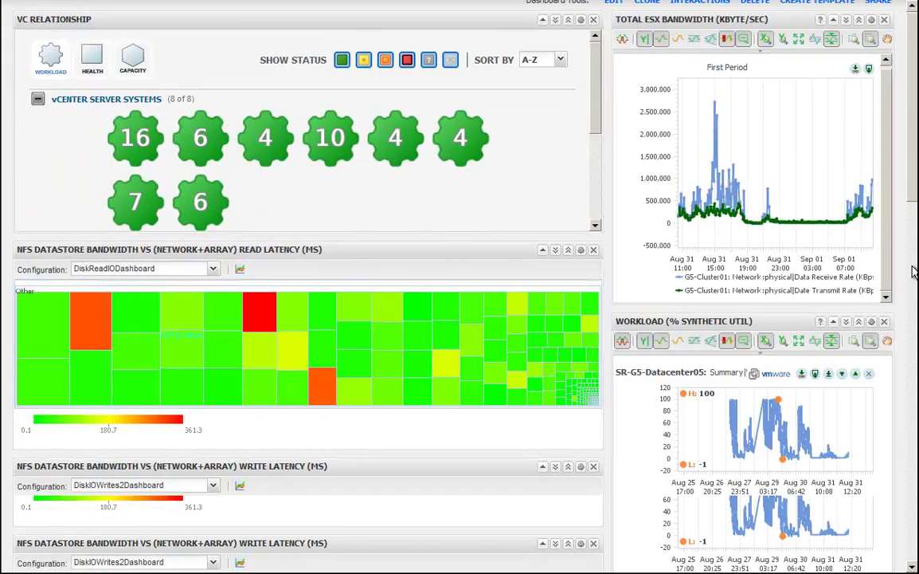
pyautogui.scroll(-2, 913, 279)
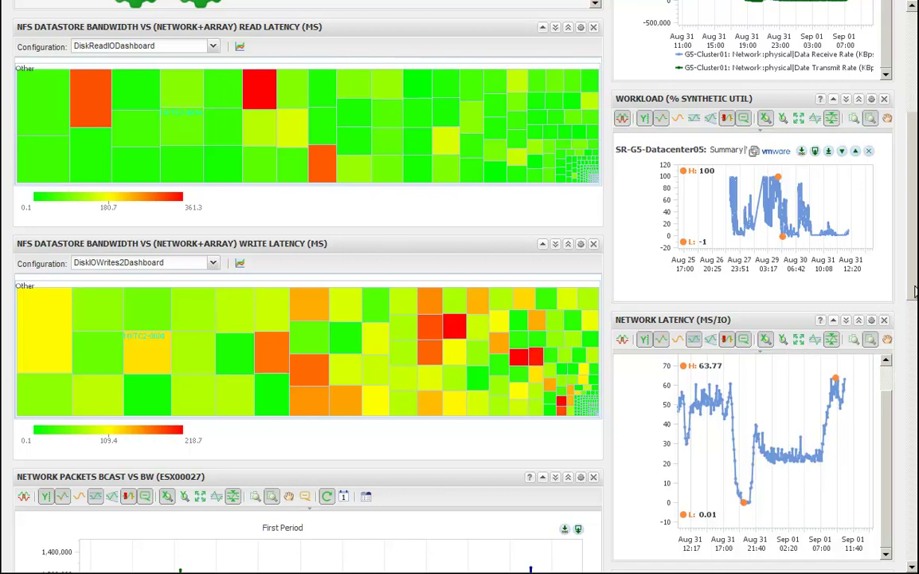
pyautogui.moveTo(914, 299); pyautogui.dragTo(914, 472)
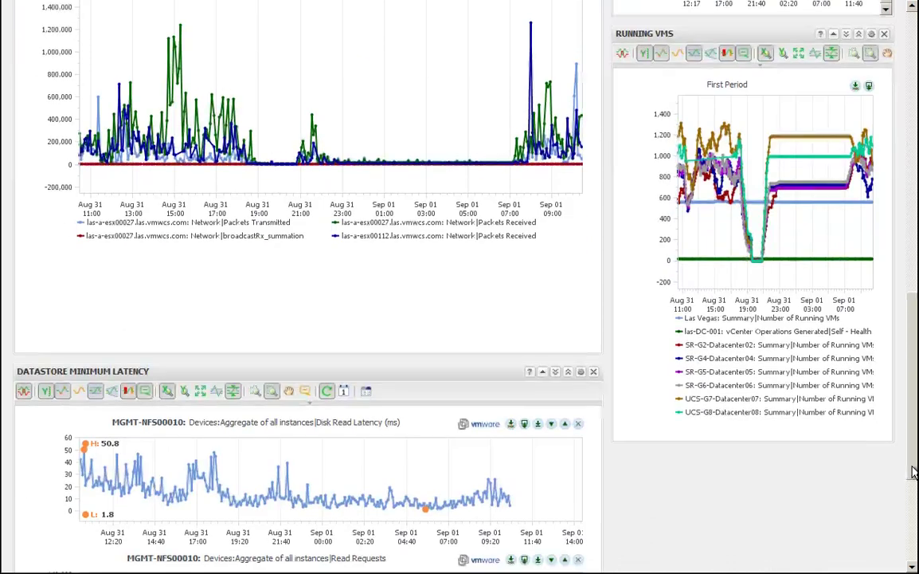
pyautogui.scroll(-3, 792, 481)
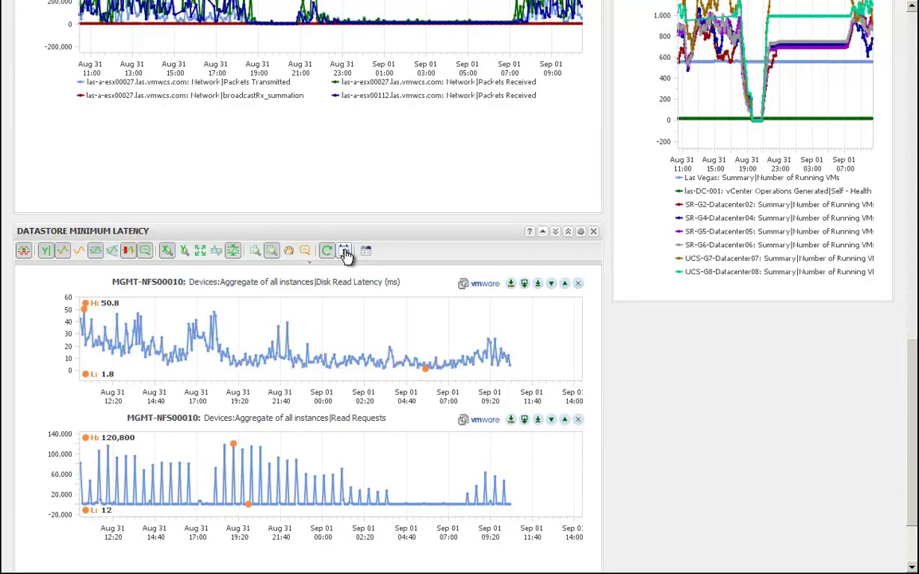
# Set the latency charts' custom range start date to August 30, 2011
pyautogui.click(345, 251)
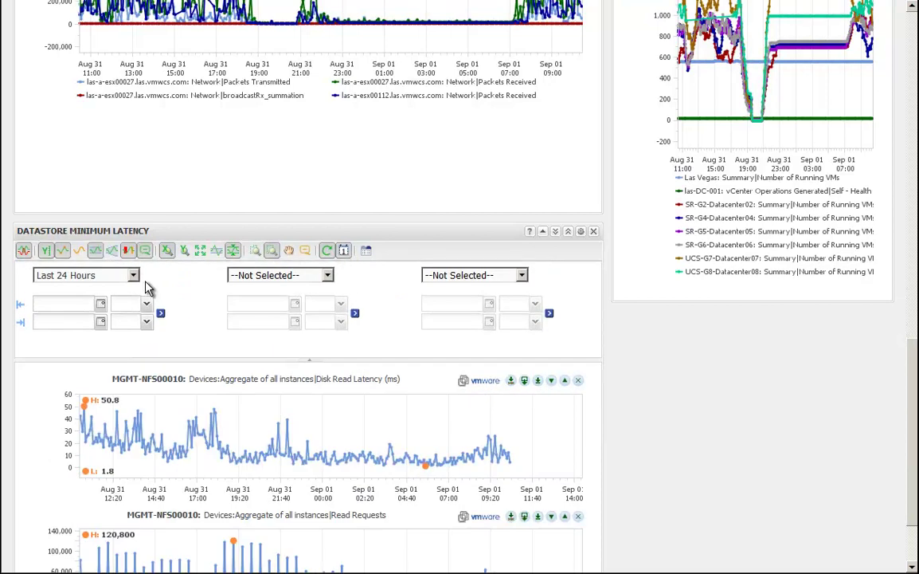
pyautogui.click(134, 276)
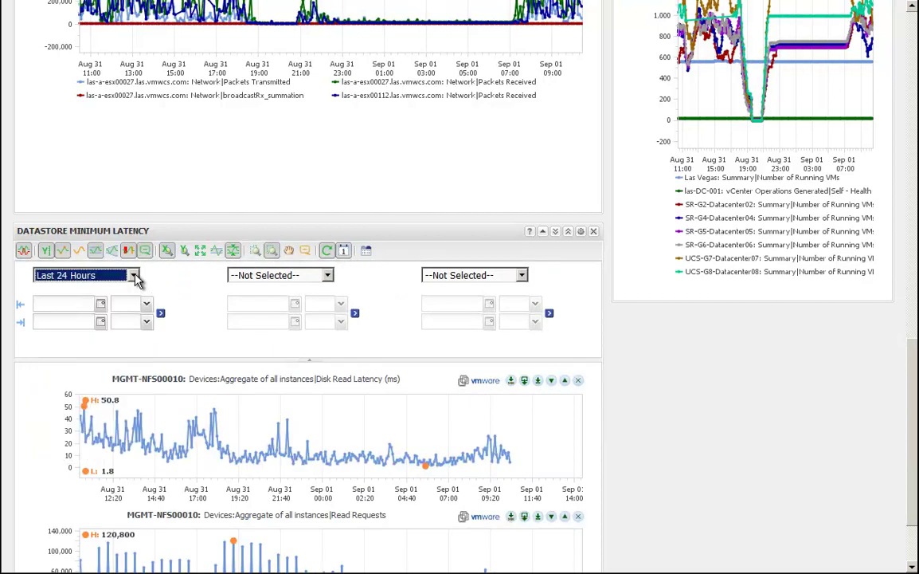
pyautogui.click(101, 303)
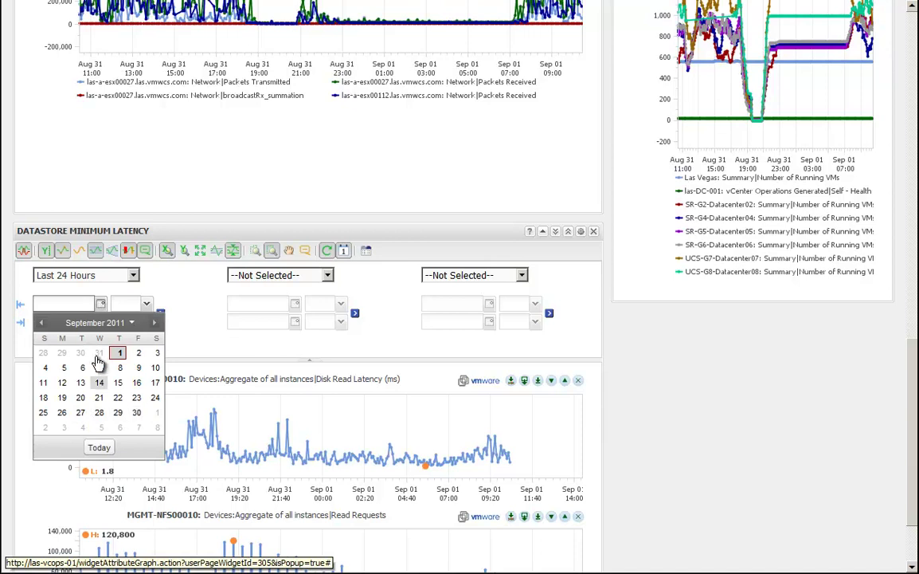
pyautogui.click(43, 323)
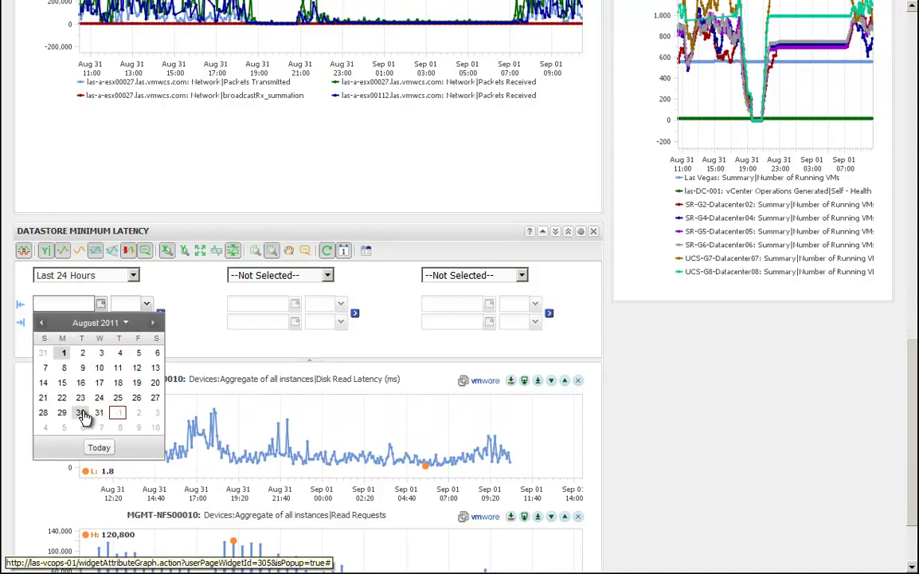
pyautogui.click(81, 412)
# Set the end date to August 31, 2011 with end time 16:00, and apply the custom range
pyautogui.click(100, 321)
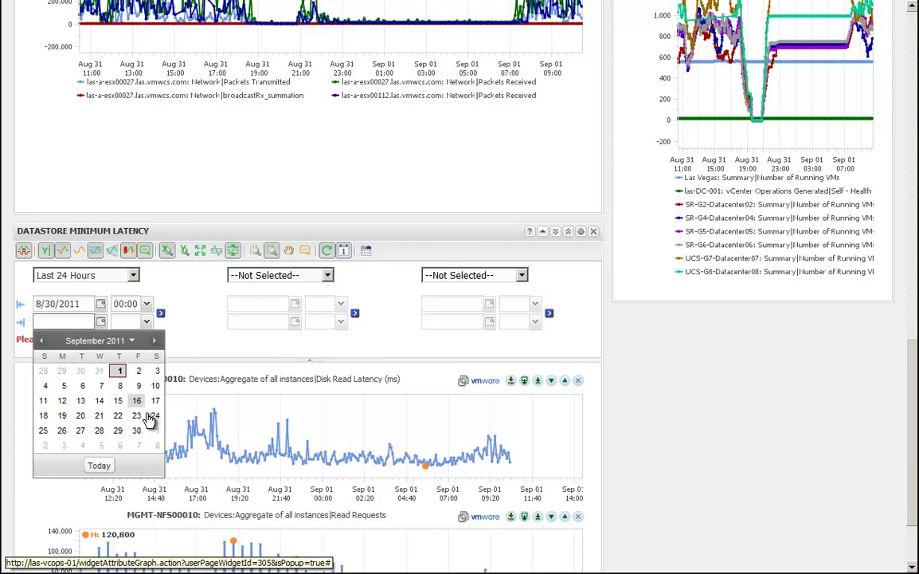
pyautogui.click(41, 341)
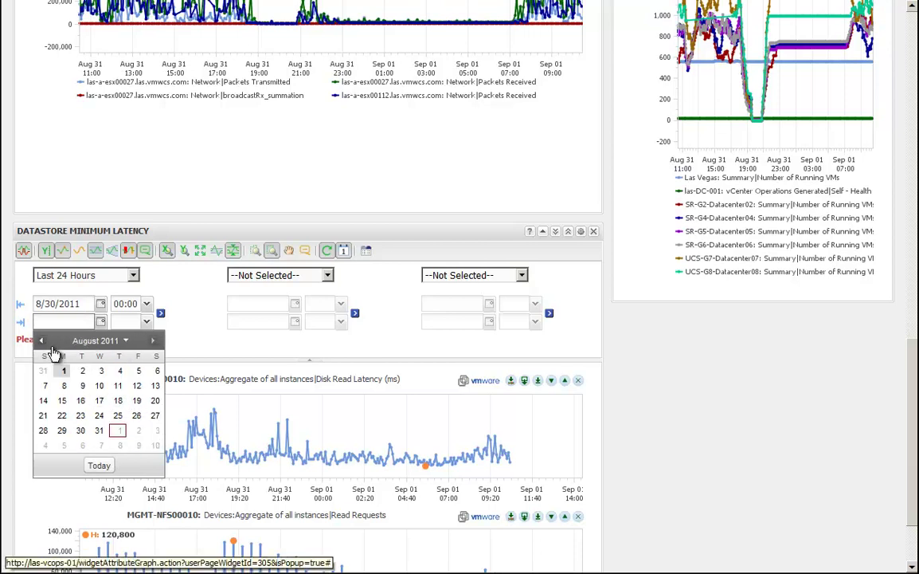
pyautogui.click(99, 430)
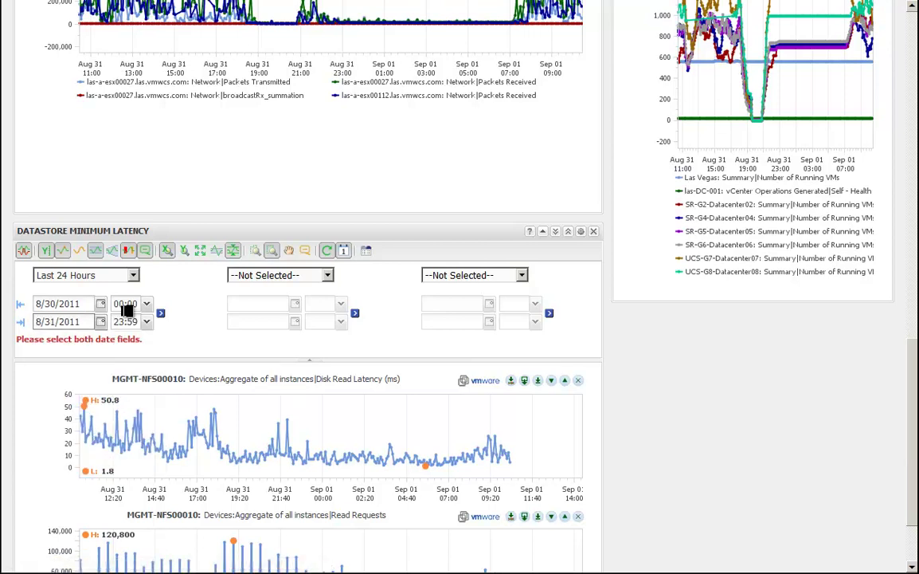
pyautogui.click(121, 322)
pyautogui.write('16:00')
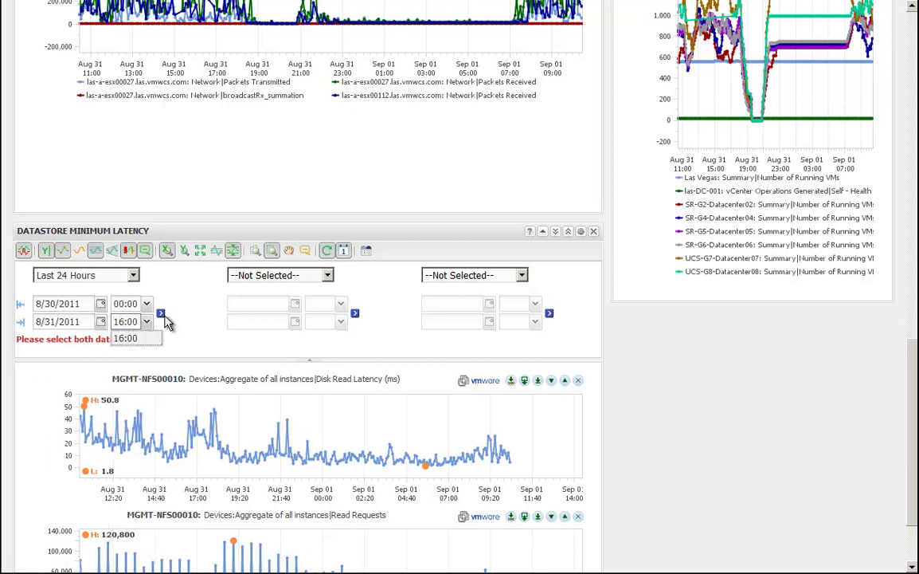
pyautogui.click(160, 313)
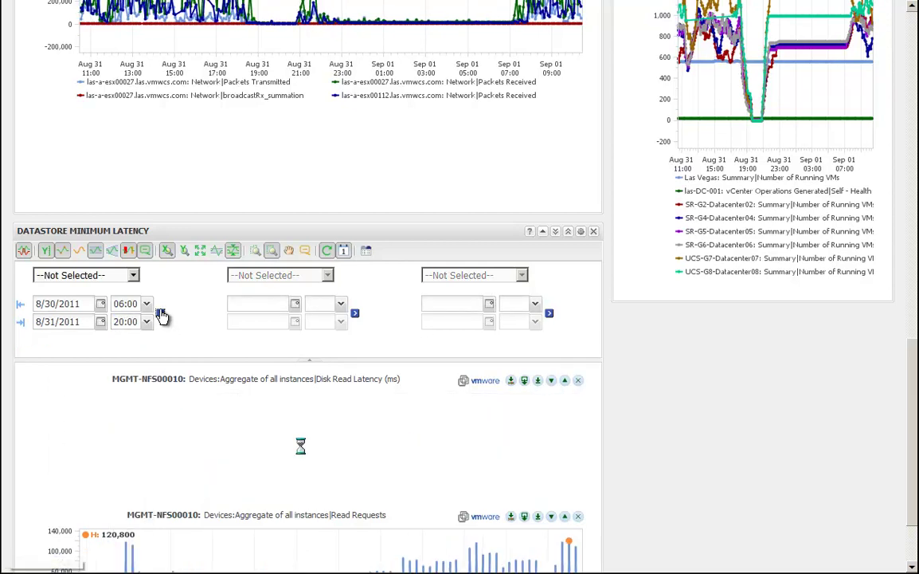
pyautogui.click(343, 254)
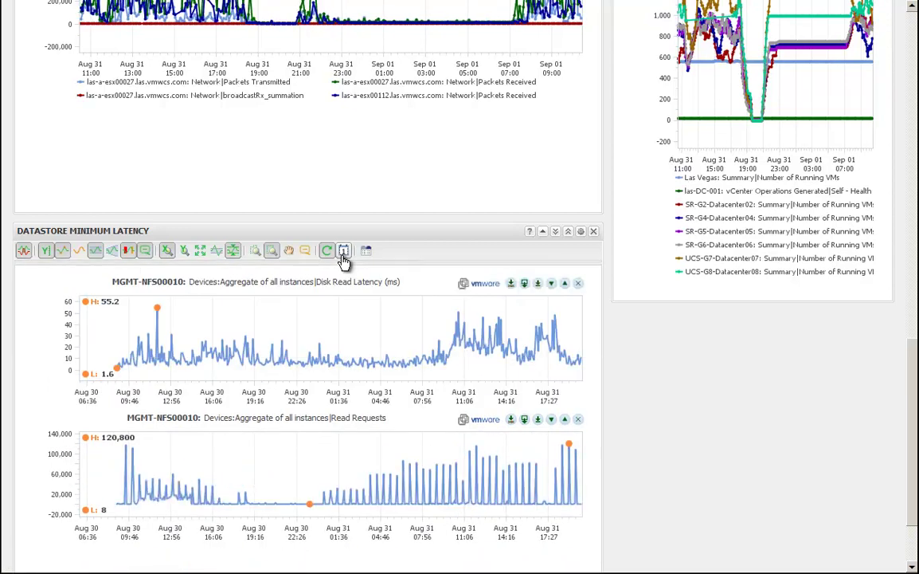